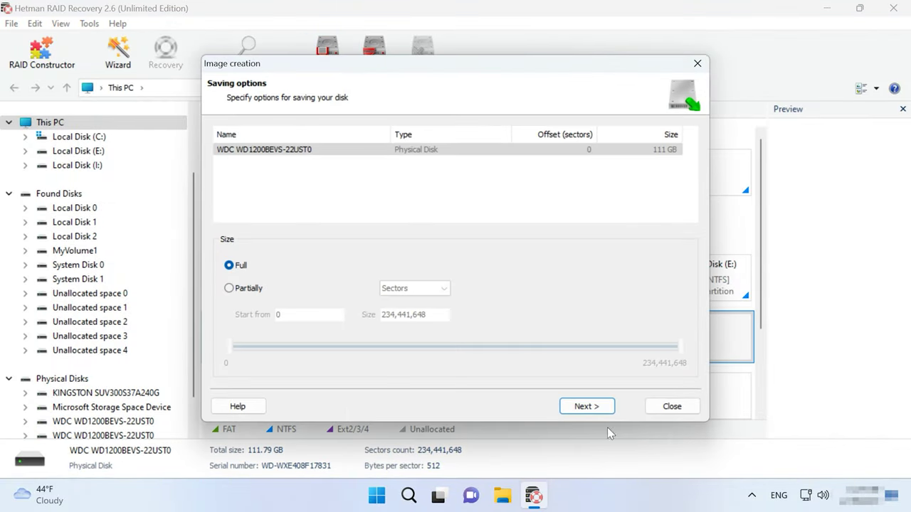
Save a full image of the WDC WD1200BEVS-22UST0 physical disk to hard disk as WDC WD1200BEVS-22UST00.dsk.
{"action": "left_click", "coordinate": [596, 409]}
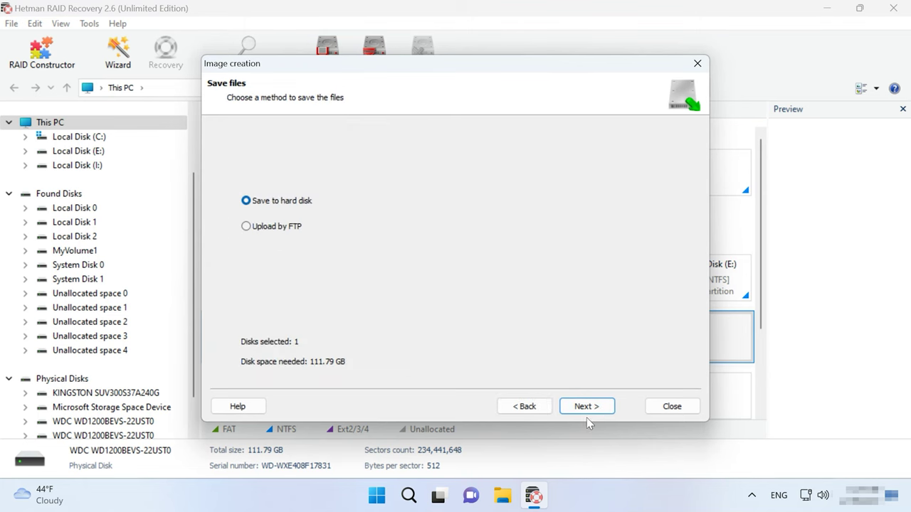
{"action": "left_click", "coordinate": [587, 410]}
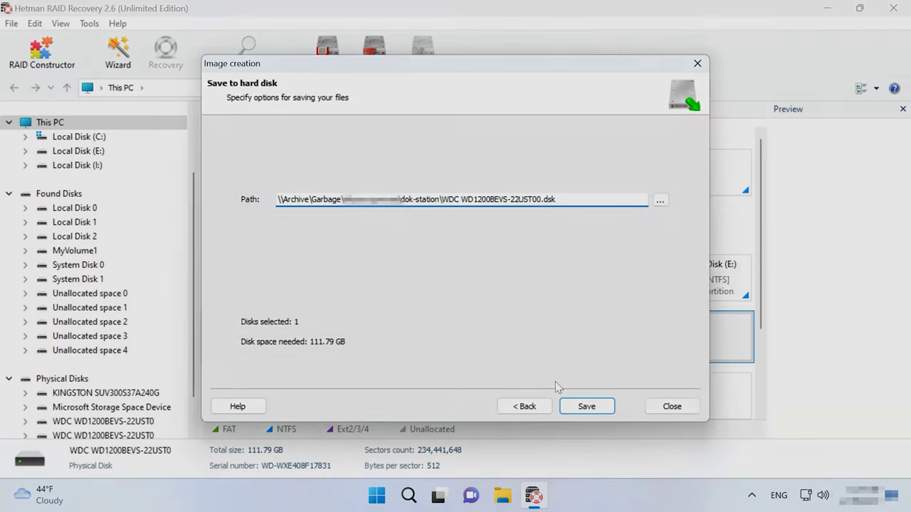
{"action": "left_click", "coordinate": [586, 407]}
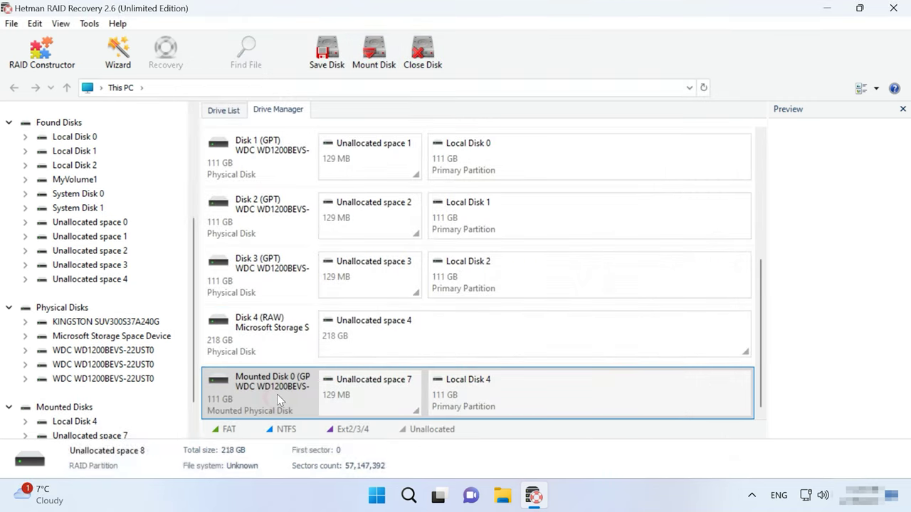
Review the mounted disk, the list of physical disks and the details of the winr5 RAID 5 array.
{"action": "left_click", "coordinate": [277, 394]}
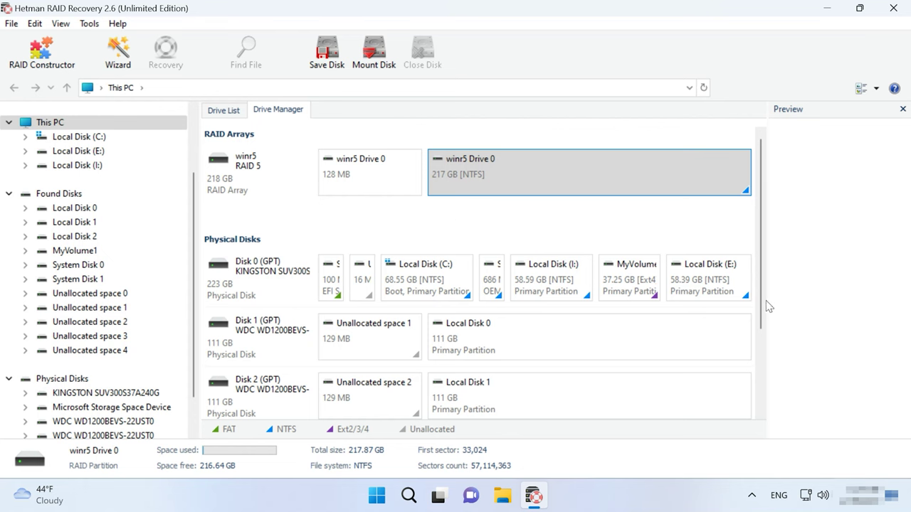
{"action": "left_click_drag", "start_coordinate": [758, 301], "coordinate": [760, 393]}
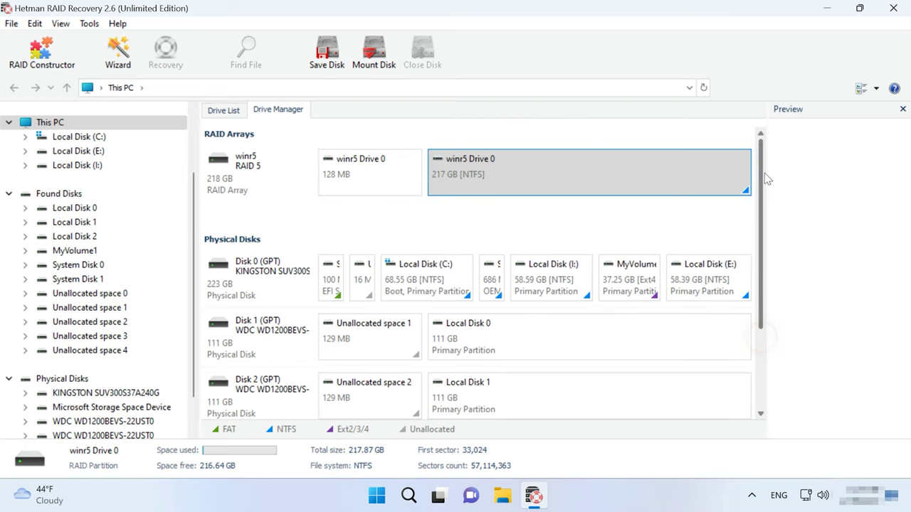
{"action": "left_click", "coordinate": [248, 179]}
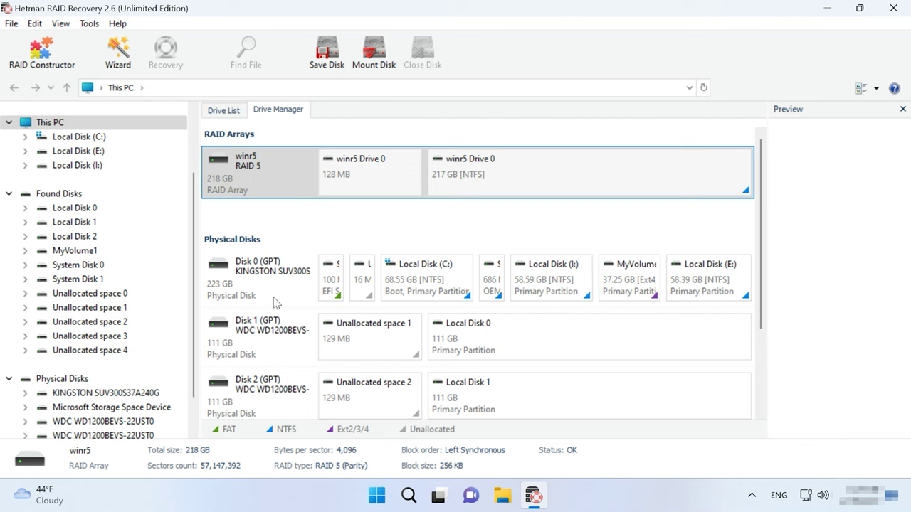
Create a full image of Disk 1 on the hard disk in the dok-station folder as WDC WD1200BEVS-22UST00.dsk.
{"action": "left_click", "coordinate": [288, 347]}
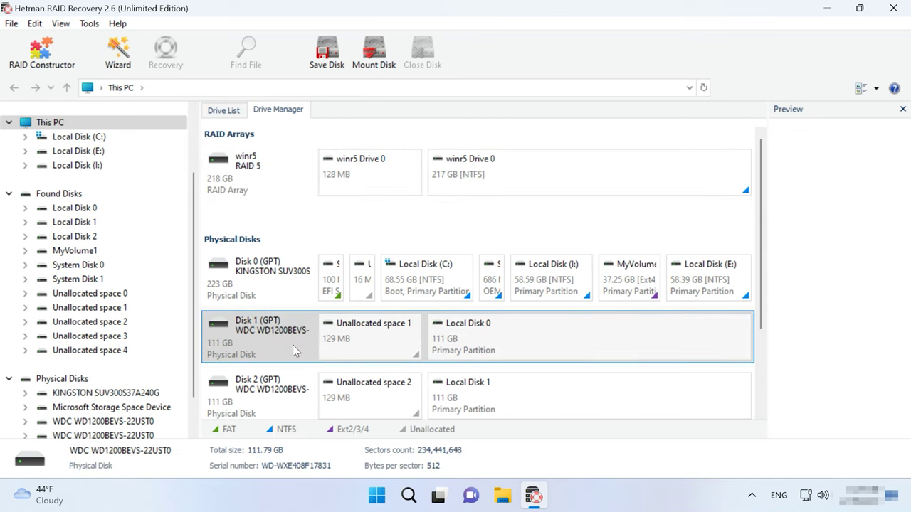
{"action": "left_click", "coordinate": [324, 55]}
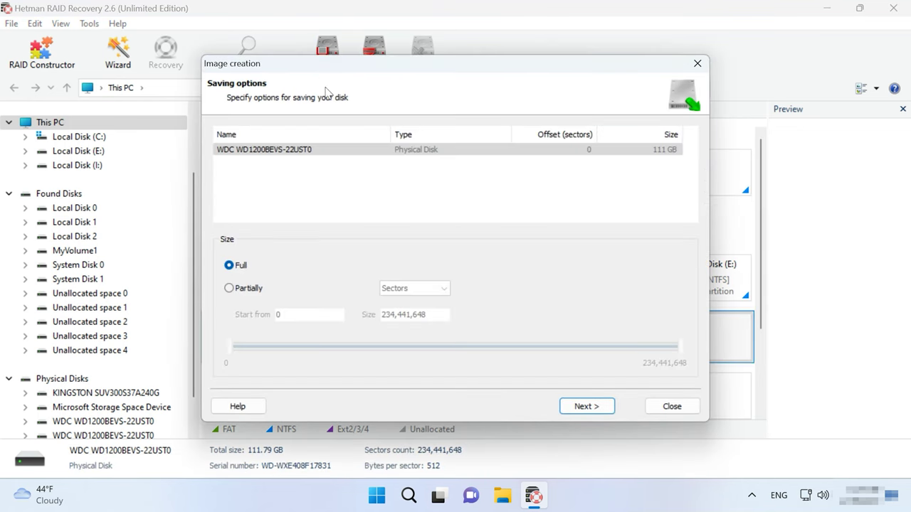
{"action": "left_click", "coordinate": [587, 407]}
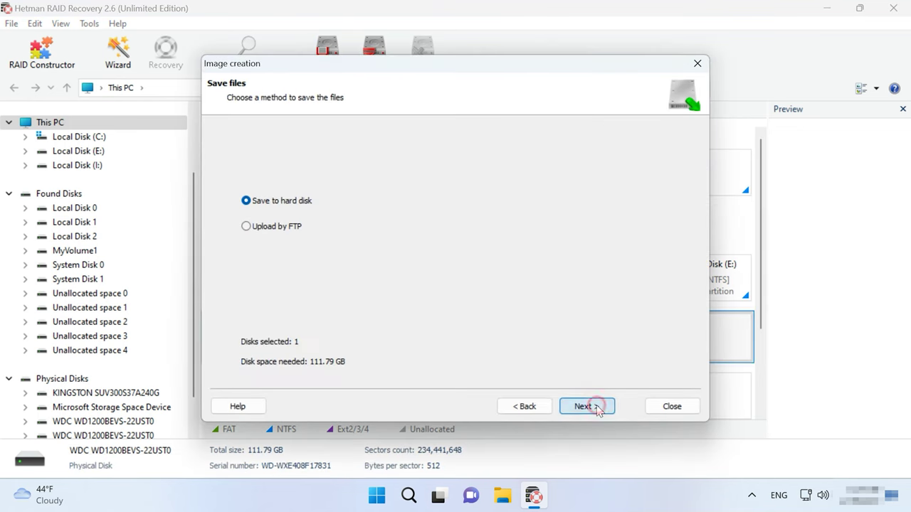
{"action": "left_click", "coordinate": [587, 406]}
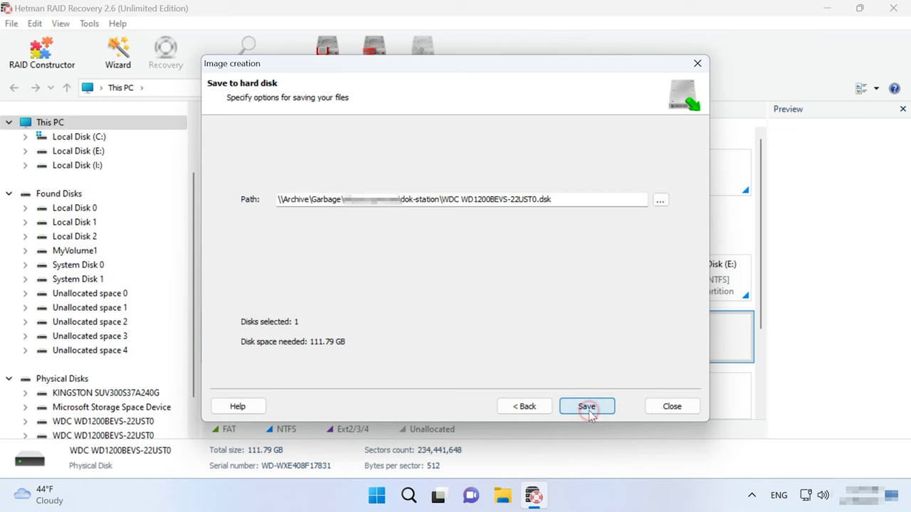
{"action": "left_click", "coordinate": [538, 199]}
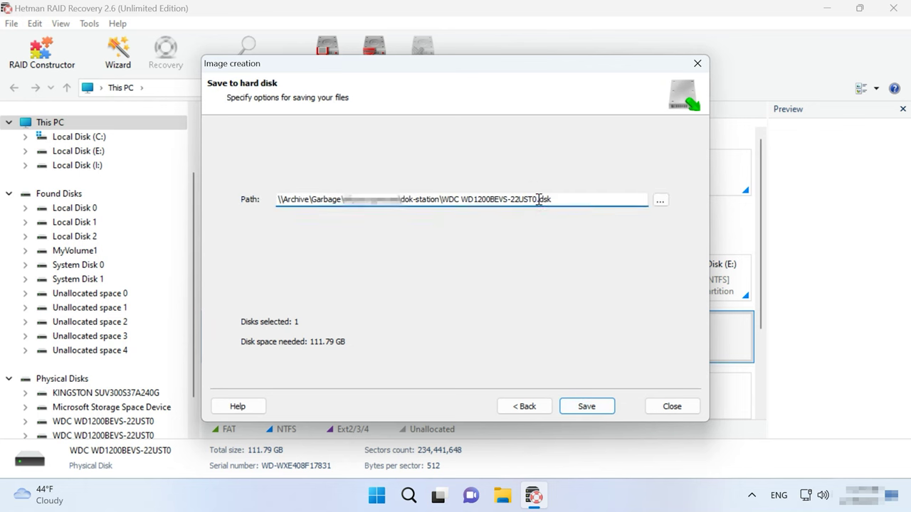
{"action": "left_click", "coordinate": [586, 408]}
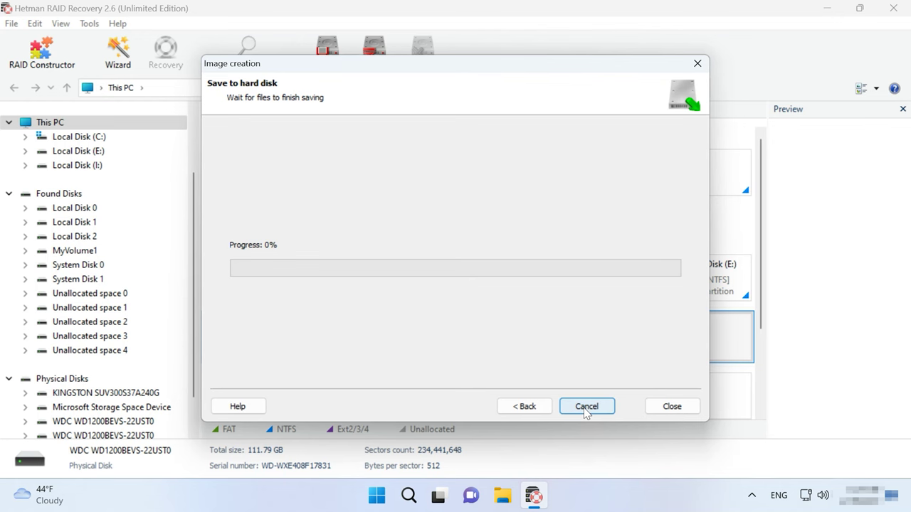
{"action": "left_click", "coordinate": [583, 406]}
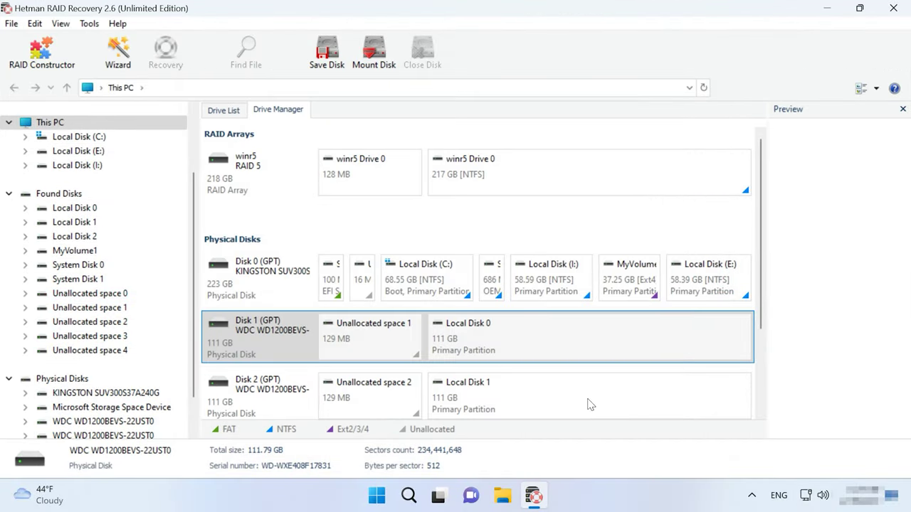
Mount the RAW disk image WDC WD1200BEVS-22UST0.dsk from the dok-station folder.
{"action": "left_click", "coordinate": [374, 57]}
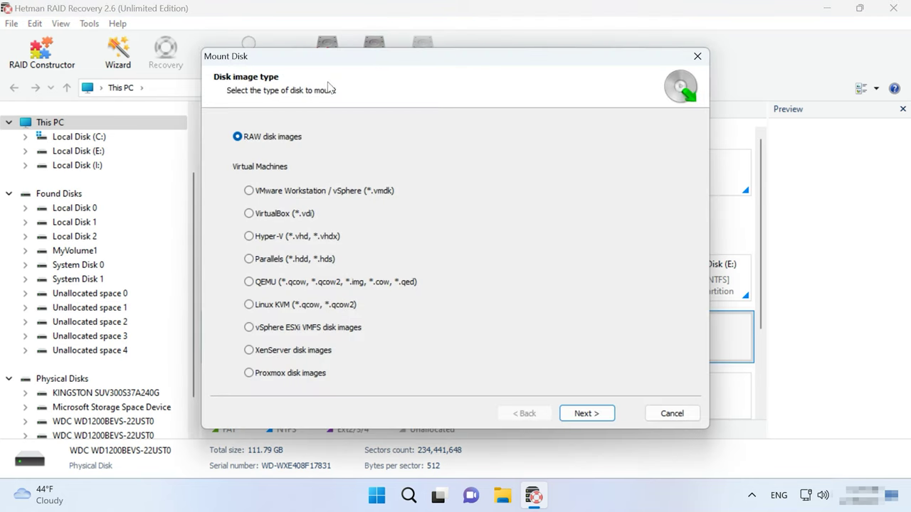
{"action": "left_click", "coordinate": [585, 412]}
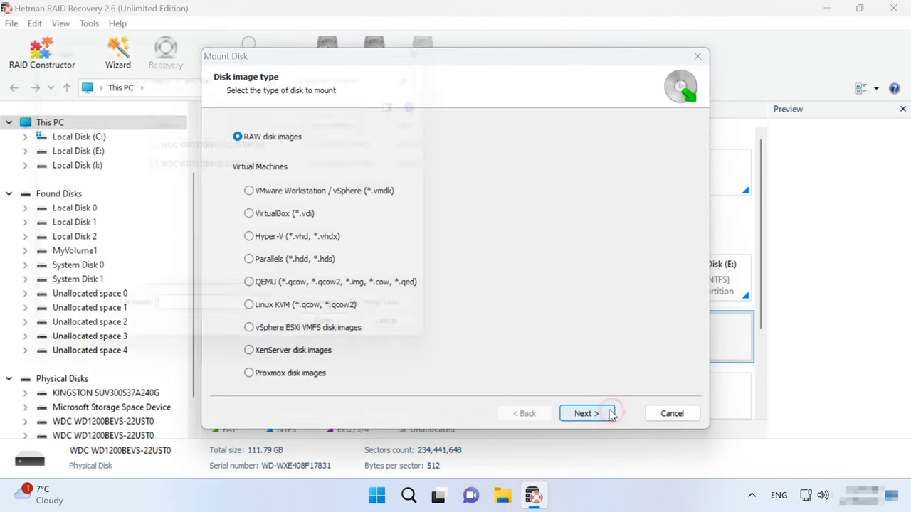
{"action": "left_click", "coordinate": [234, 170]}
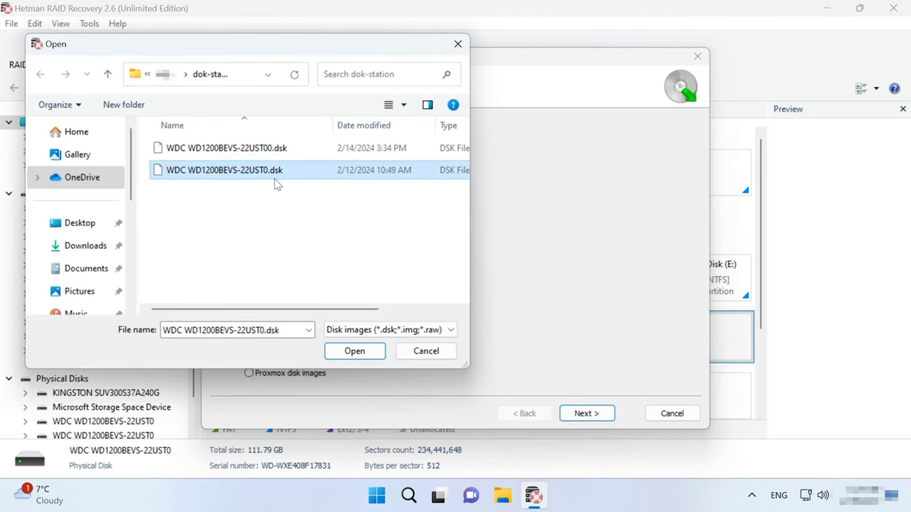
{"action": "left_click", "coordinate": [364, 356]}
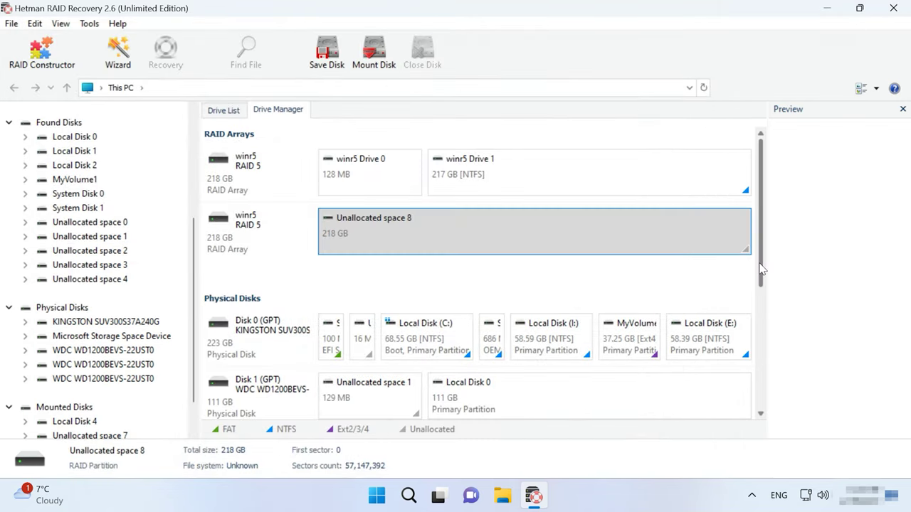
Compare the details of Mounted Disk 0 with those of physical Disk 1 and Disk 2.
{"action": "left_click_drag", "start_coordinate": [757, 266], "coordinate": [742, 401]}
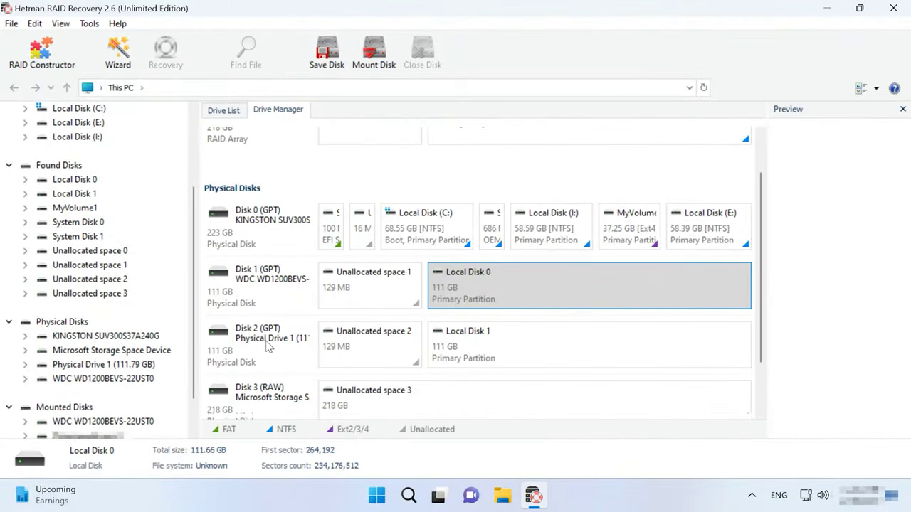
{"action": "left_click", "coordinate": [272, 399]}
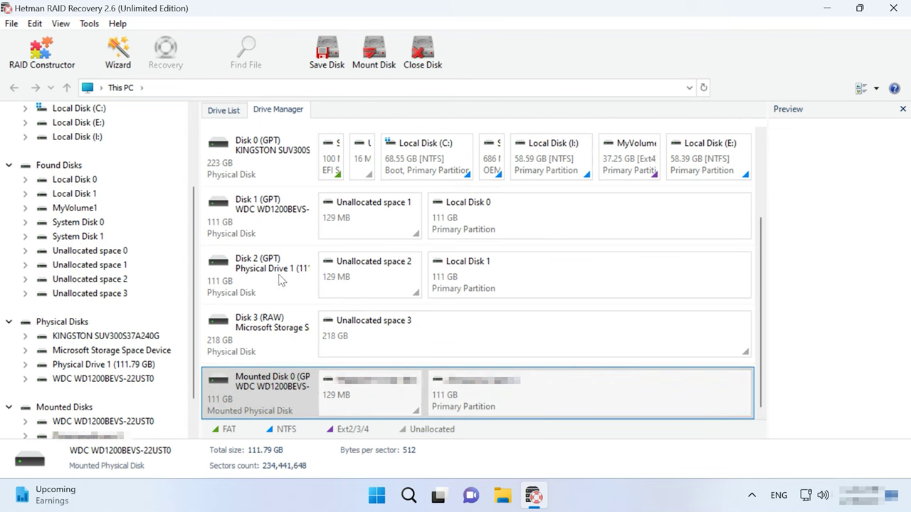
{"action": "left_click", "coordinate": [260, 217]}
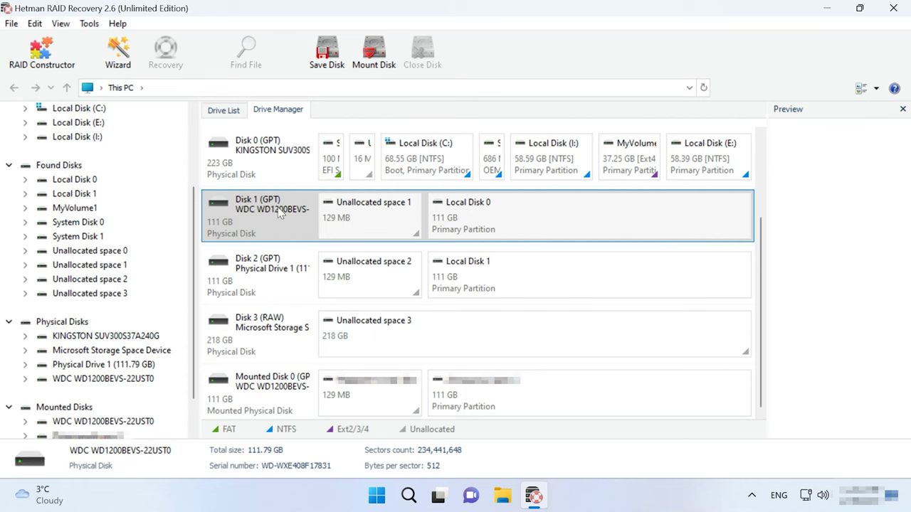
{"action": "left_click", "coordinate": [257, 275]}
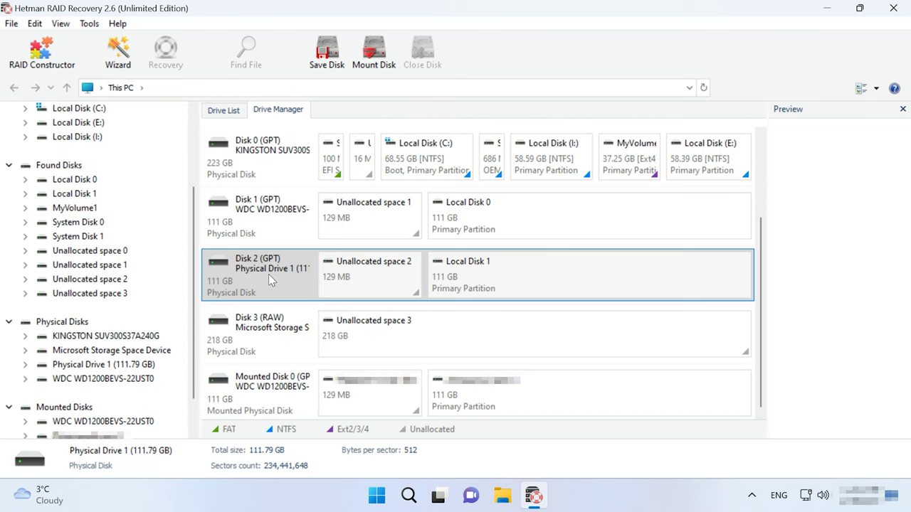
{"action": "scroll", "coordinate": [271, 276], "scroll_direction": "up", "scroll_amount": 2}
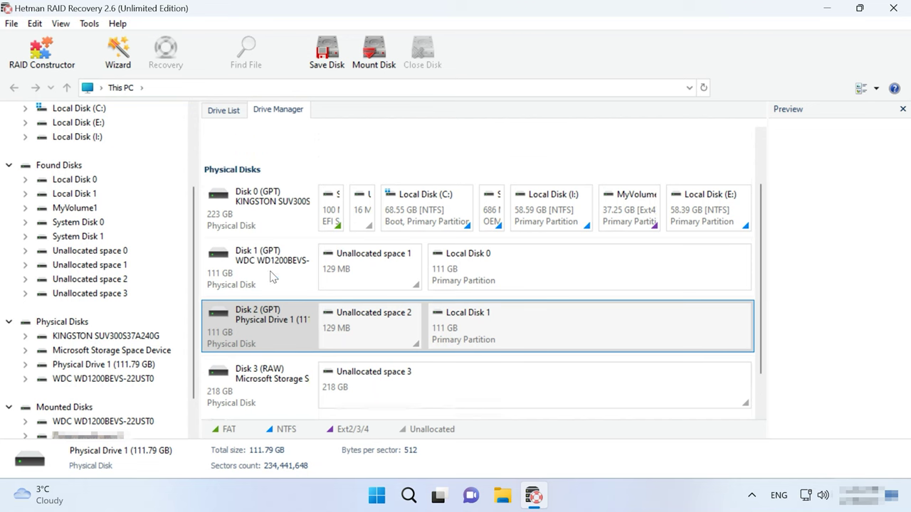
{"action": "scroll", "coordinate": [271, 275], "scroll_direction": "up", "scroll_amount": 1}
Inspect the RAID properties of the winr5 array and go through its member disks.
{"action": "left_click", "coordinate": [260, 171]}
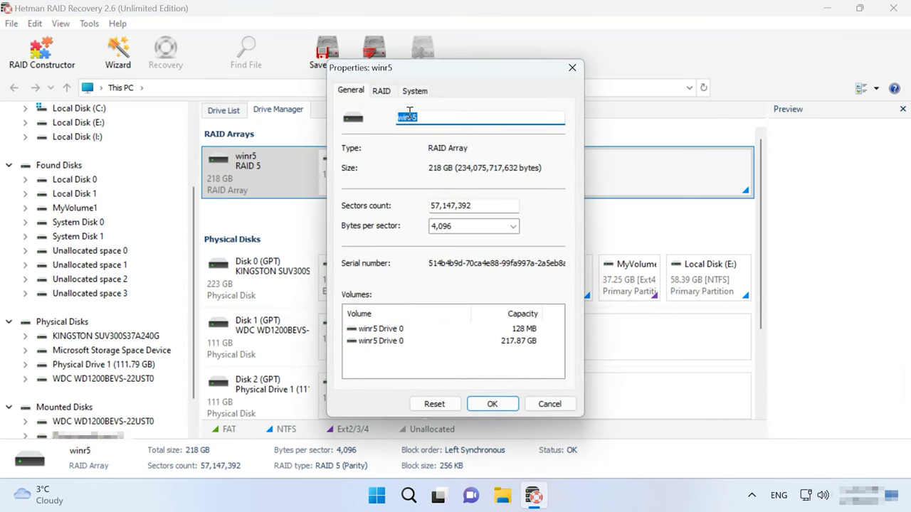
{"action": "left_click", "coordinate": [381, 90]}
{"action": "left_click_drag", "start_coordinate": [405, 312], "coordinate": [414, 340]}
{"action": "left_click", "coordinate": [415, 340]}
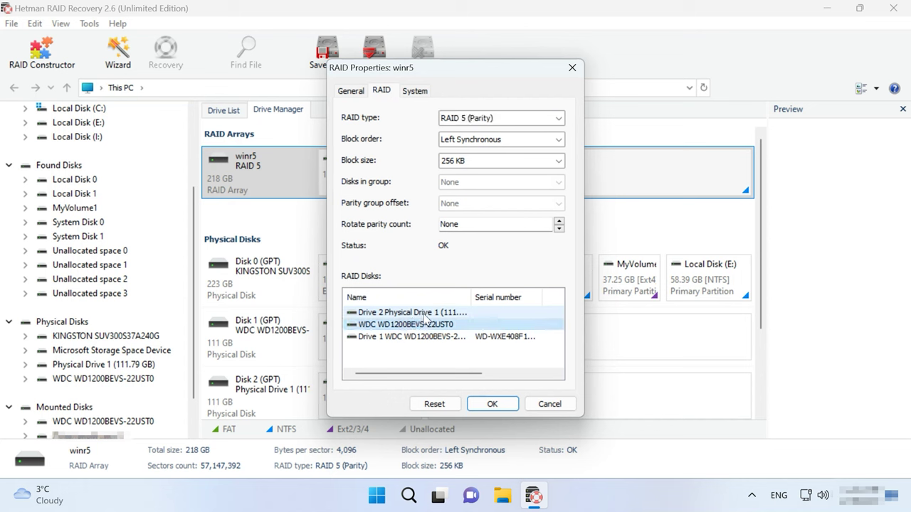
{"action": "left_click", "coordinate": [422, 313]}
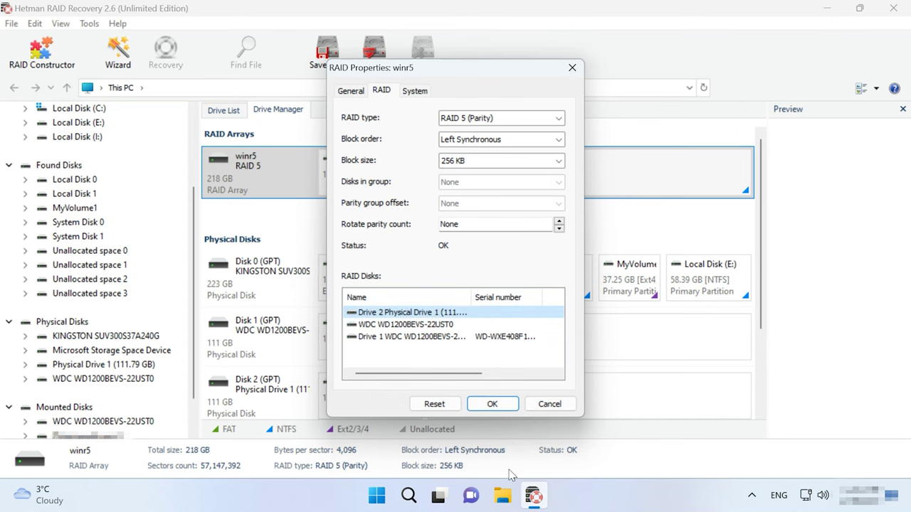
{"action": "left_click", "coordinate": [502, 404]}
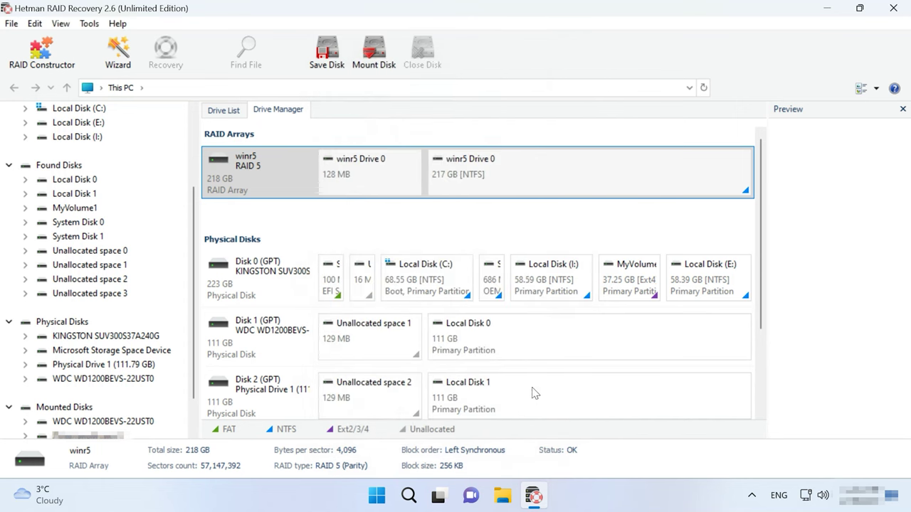
Run a fast scan of the 217 GB winr5 Drive 0 volume and browse the files found on it.
{"action": "right_click", "coordinate": [573, 179]}
{"action": "left_click", "coordinate": [607, 181]}
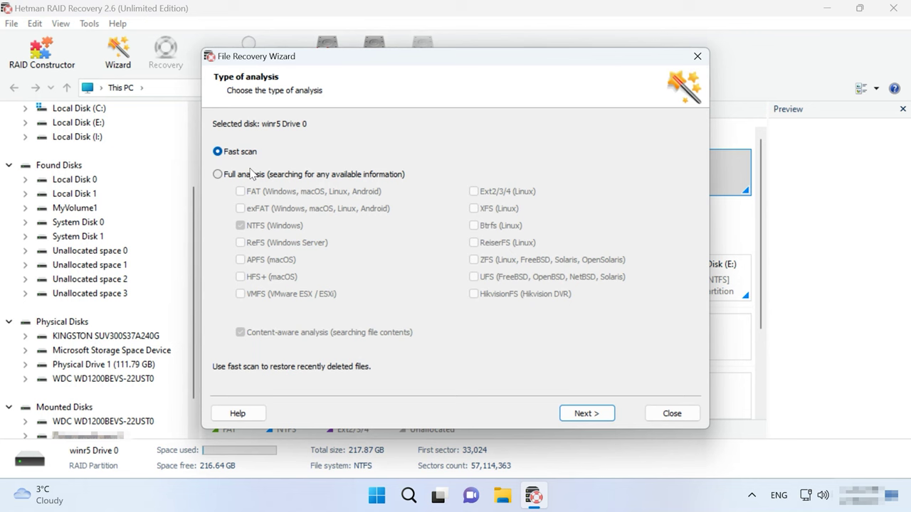
{"action": "left_click", "coordinate": [585, 414]}
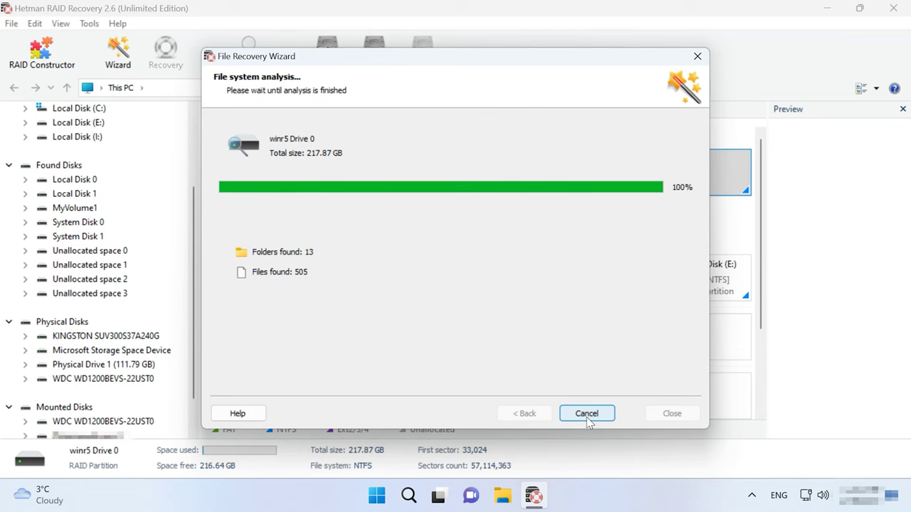
{"action": "left_click", "coordinate": [587, 416]}
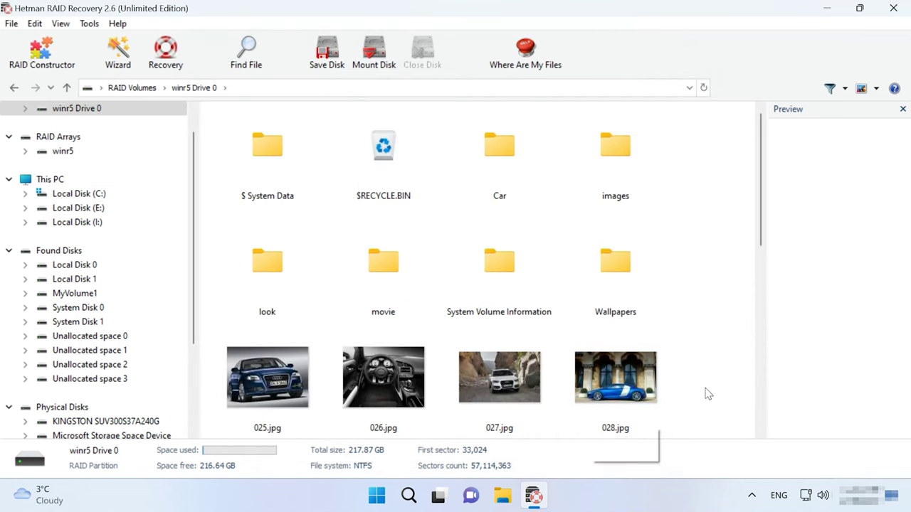
{"action": "scroll", "coordinate": [708, 393], "scroll_direction": "down", "scroll_amount": 10}
{"action": "scroll", "coordinate": [708, 393], "scroll_direction": "up", "scroll_amount": 10}
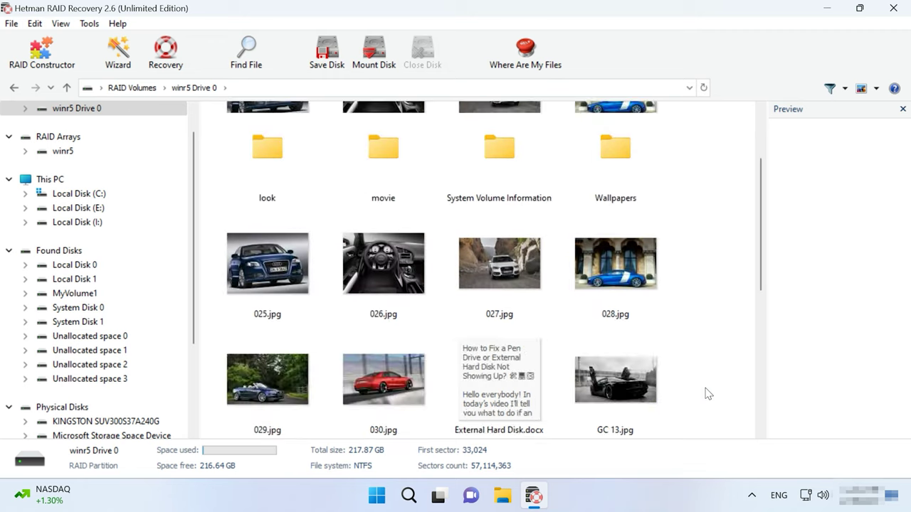
{"action": "scroll", "coordinate": [708, 393], "scroll_direction": "down", "scroll_amount": 10}
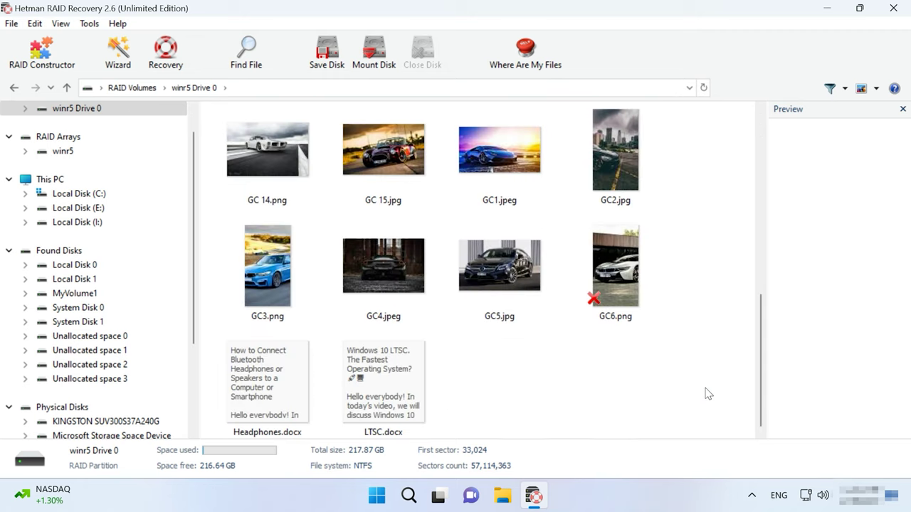
Run a full analysis of the 217 GB winr5 Drive 0 volume with NTFS and content-aware analysis enabled.
{"action": "left_click", "coordinate": [53, 179]}
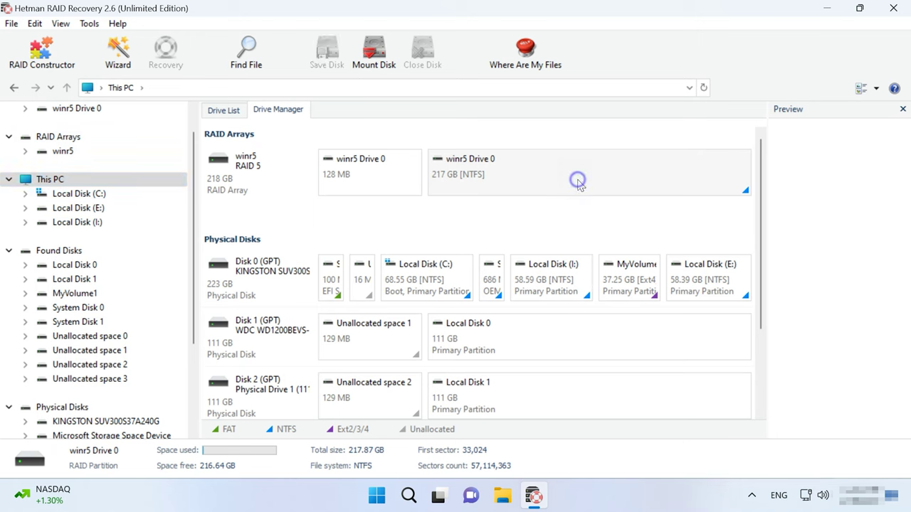
{"action": "right_click", "coordinate": [578, 182]}
{"action": "left_click", "coordinate": [653, 207]}
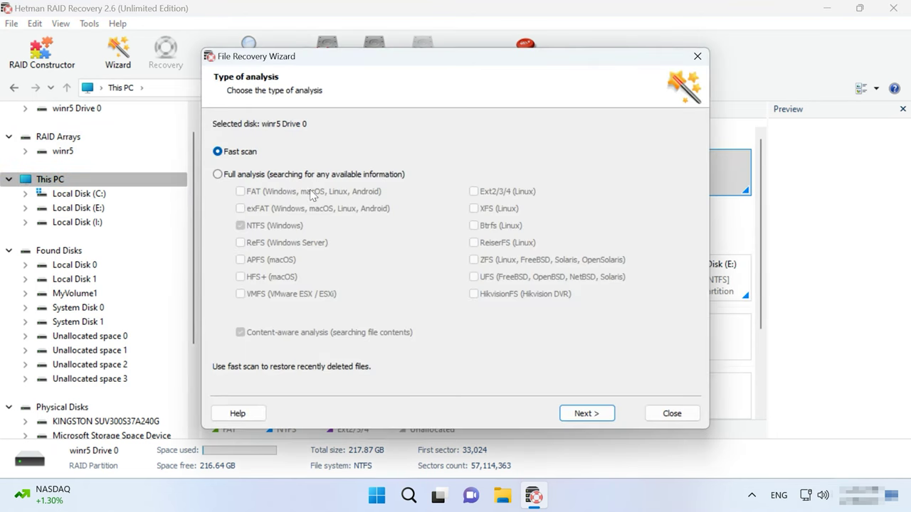
{"action": "left_click", "coordinate": [266, 176]}
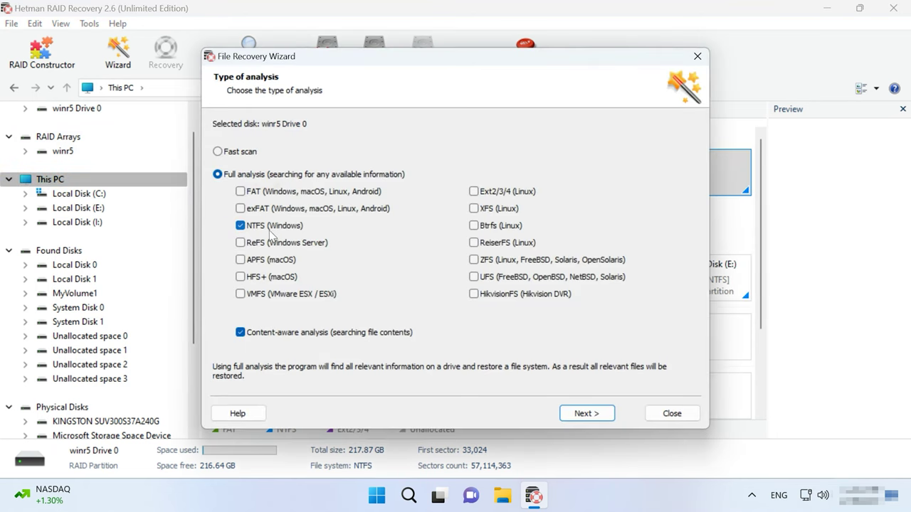
{"action": "left_click", "coordinate": [586, 414]}
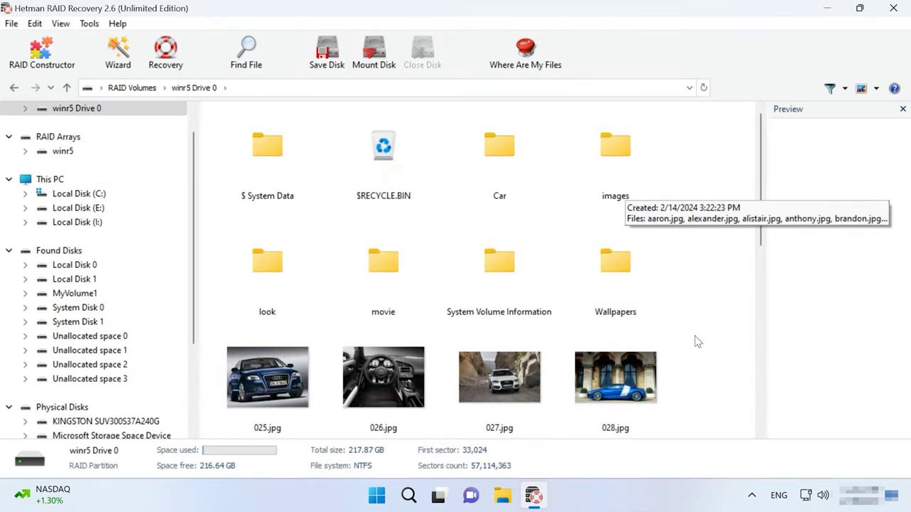
Recover the eight car images from GC 14.png through GC6.png to the hard disk folder C:\2222.
{"action": "scroll", "coordinate": [695, 341], "scroll_direction": "down", "scroll_amount": 6}
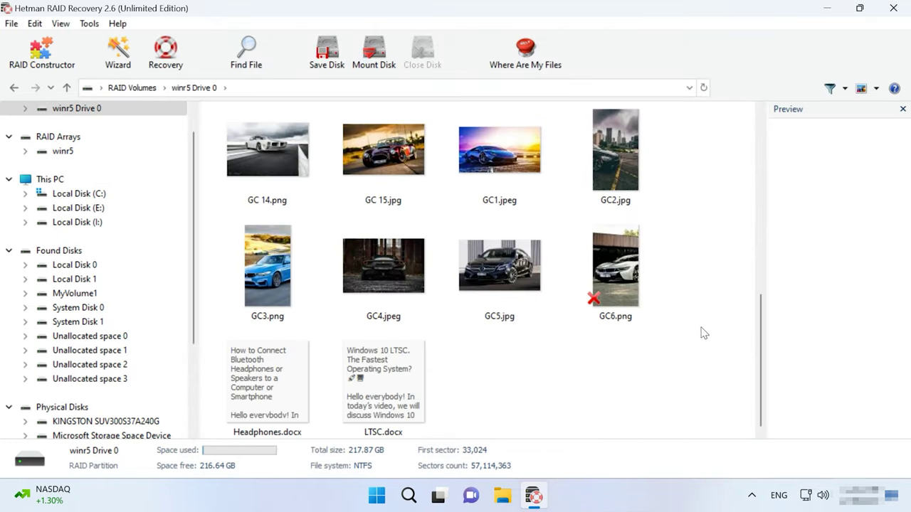
{"action": "left_click_drag", "start_coordinate": [692, 148], "coordinate": [290, 282]}
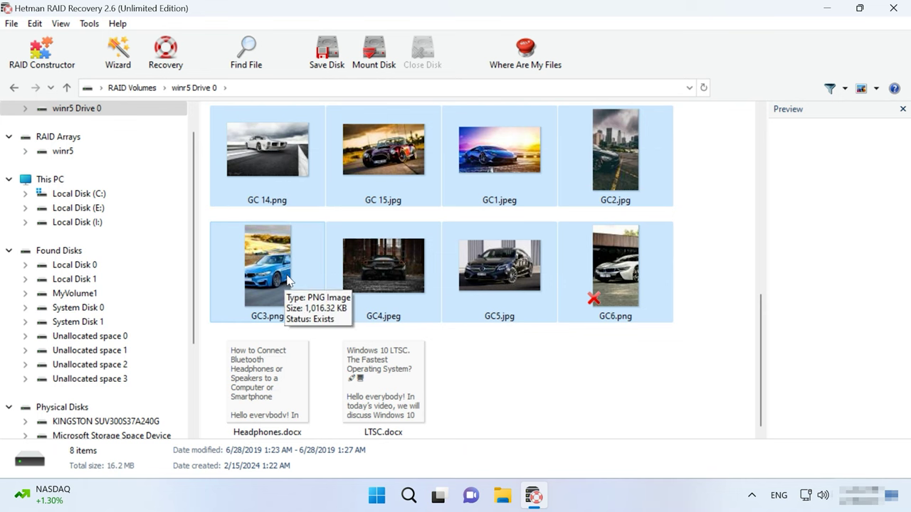
{"action": "left_click", "coordinate": [166, 52]}
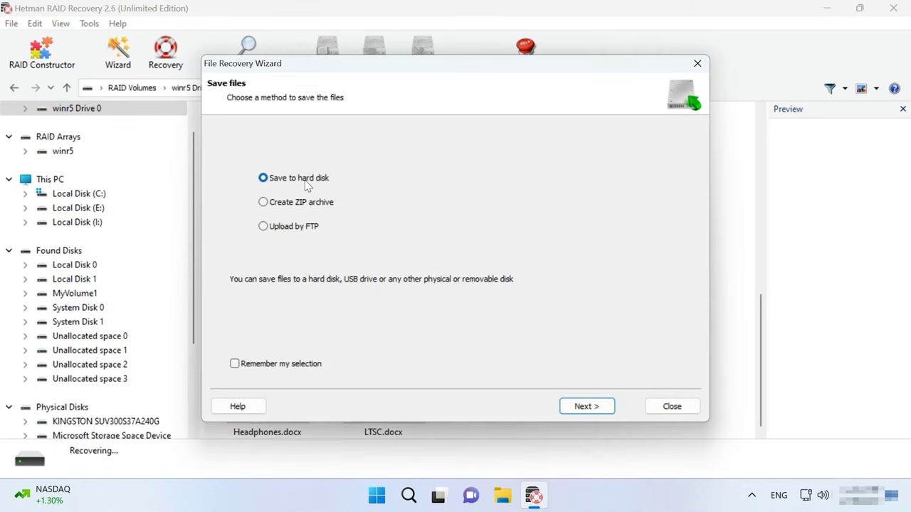
{"action": "left_click", "coordinate": [578, 405]}
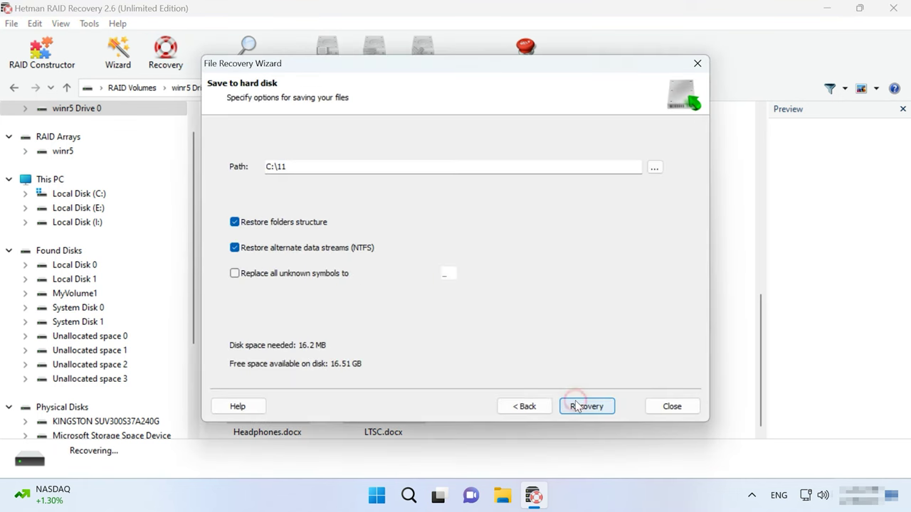
{"action": "double_click", "coordinate": [279, 167]}
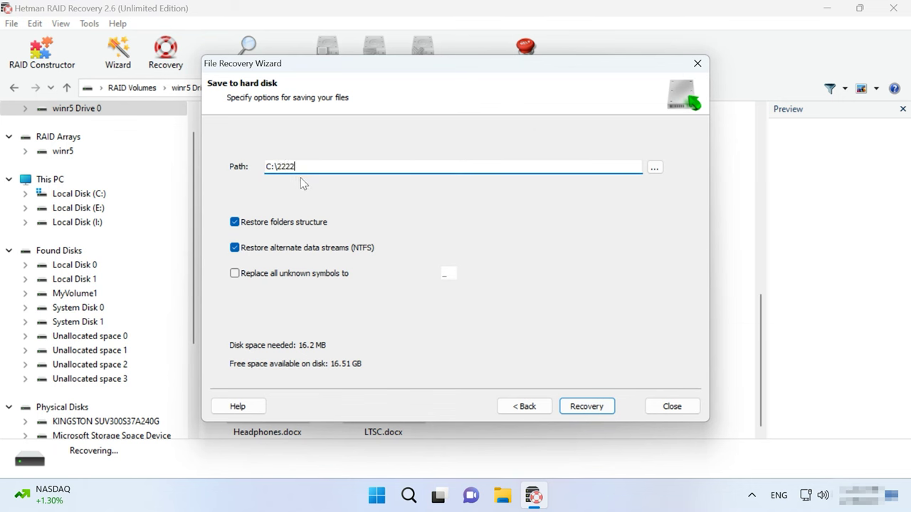
{"action": "left_click", "coordinate": [587, 411]}
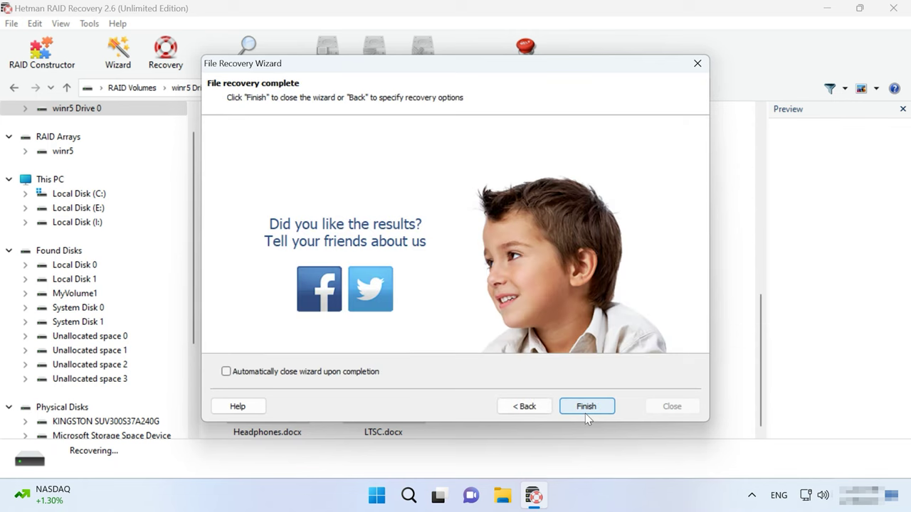
{"action": "left_click", "coordinate": [595, 410]}
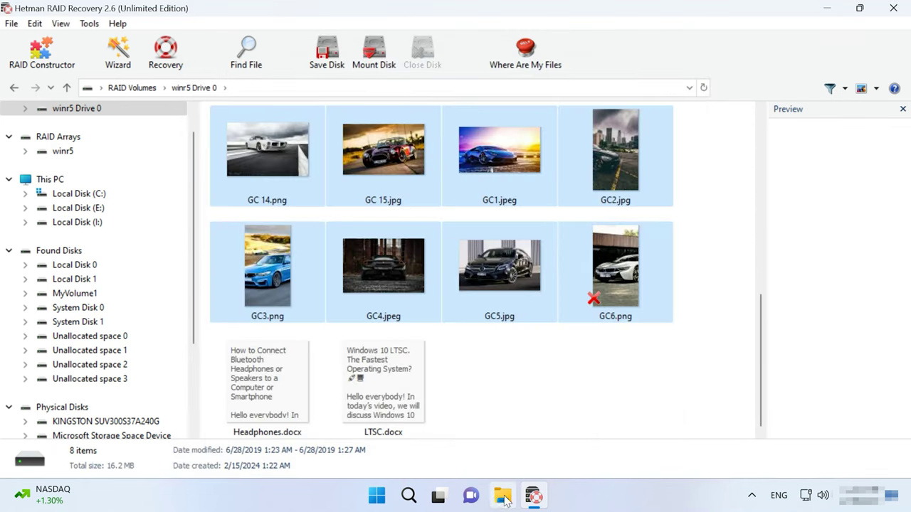
Switch to File Explorer and open the folder 2222 on Local Disk (C:) to check the recovered images.
{"action": "left_click", "coordinate": [502, 496]}
{"action": "double_click", "coordinate": [199, 148]}
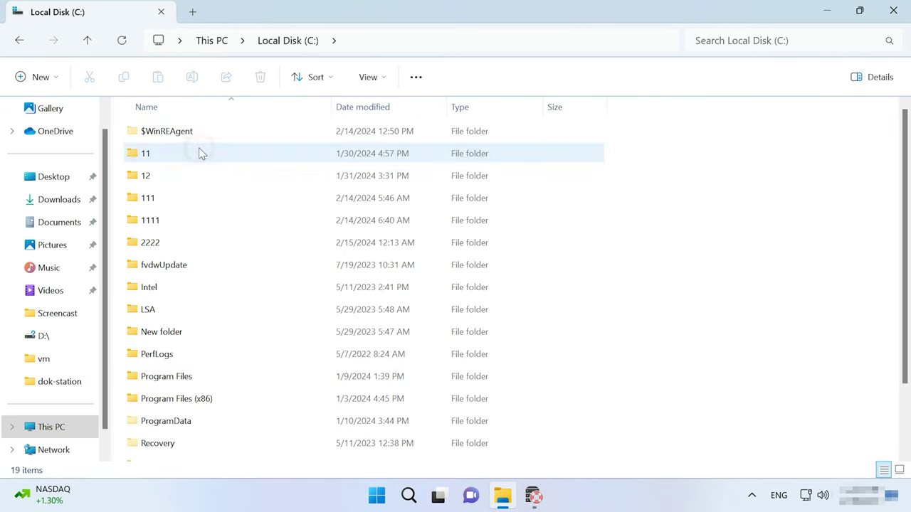
{"action": "double_click", "coordinate": [170, 248]}
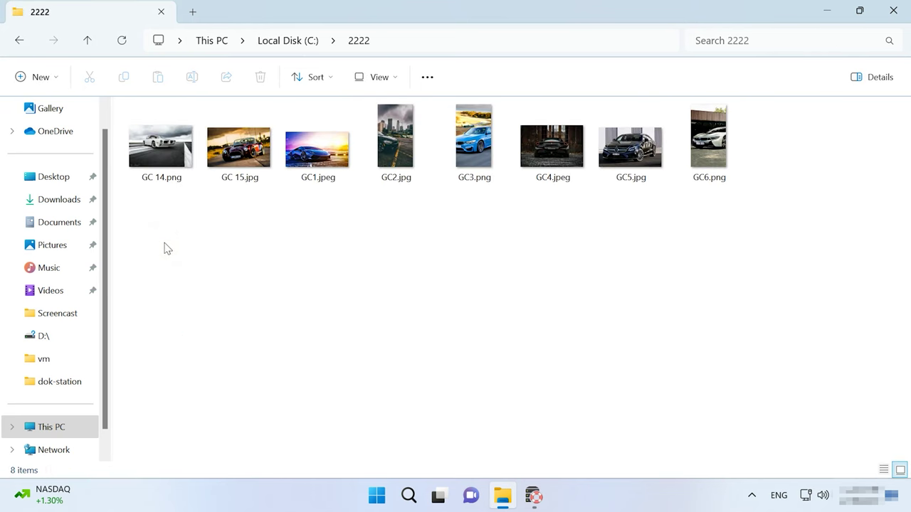